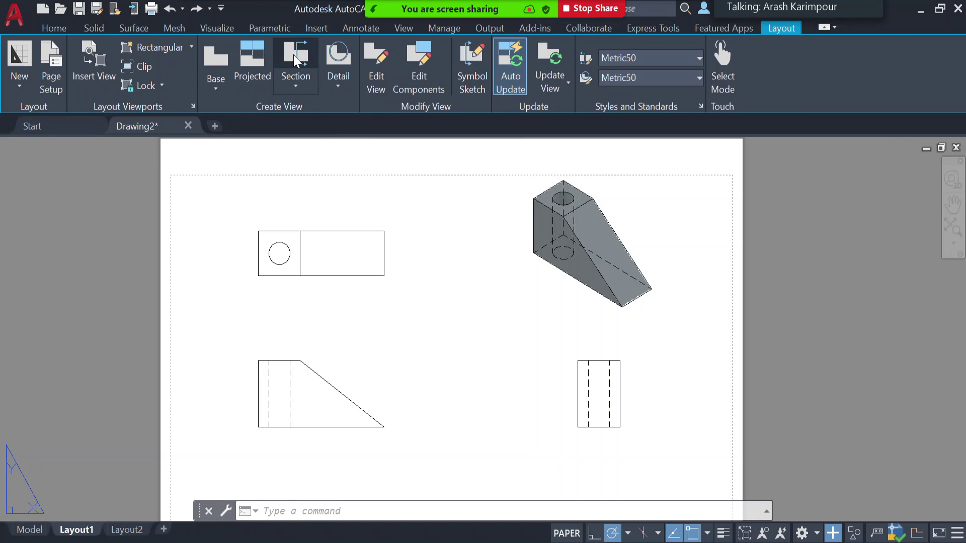
Step: Create a full section view A-A from the top view, cutting horizontally through the hole's centre, and place it directly below
{"action": "left_click", "coordinate": [295, 69]}
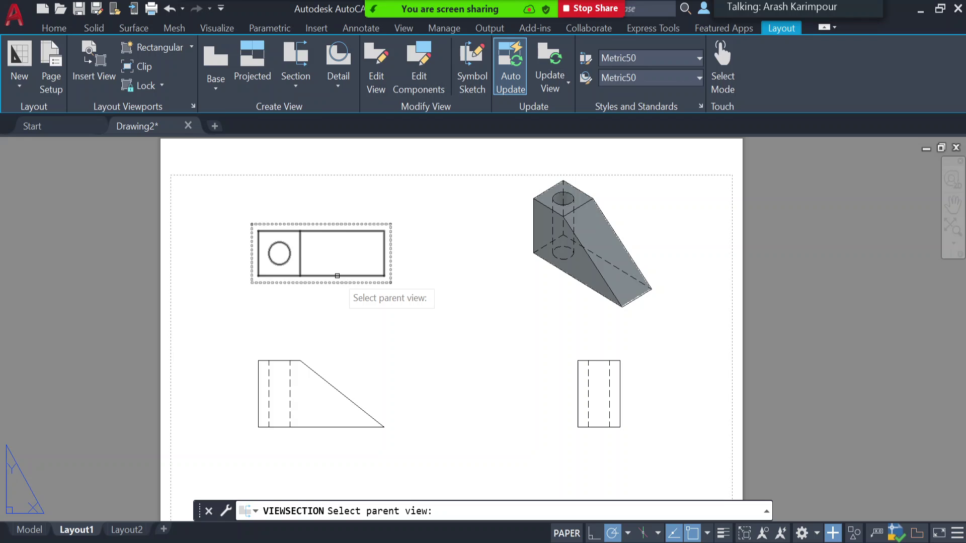
{"action": "left_click", "coordinate": [337, 275]}
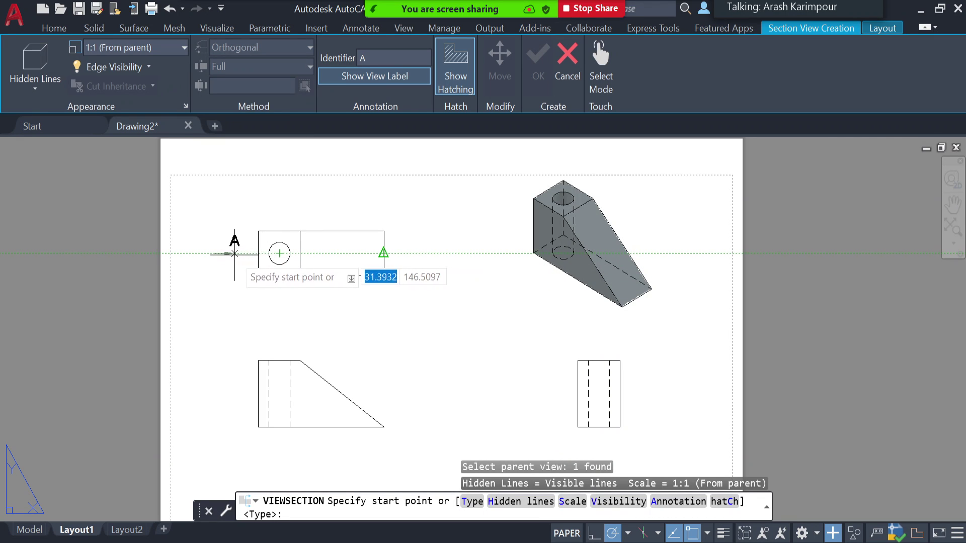
{"action": "left_click", "coordinate": [234, 253]}
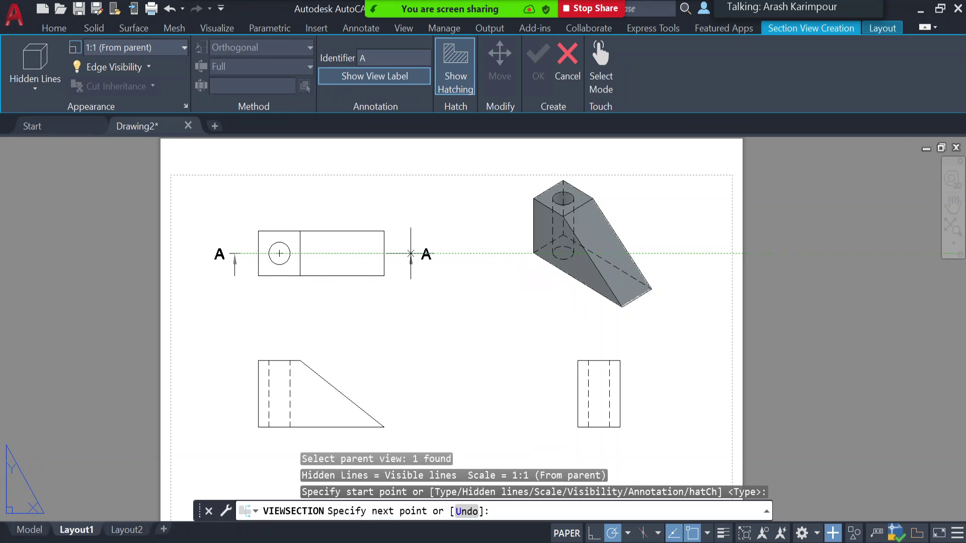
{"action": "left_click", "coordinate": [412, 253]}
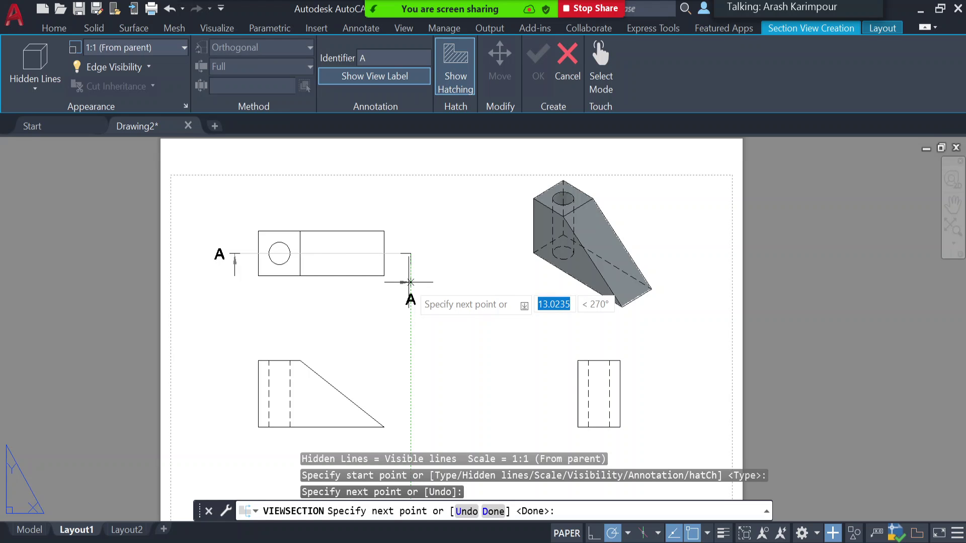
{"action": "key", "text": "Return"}
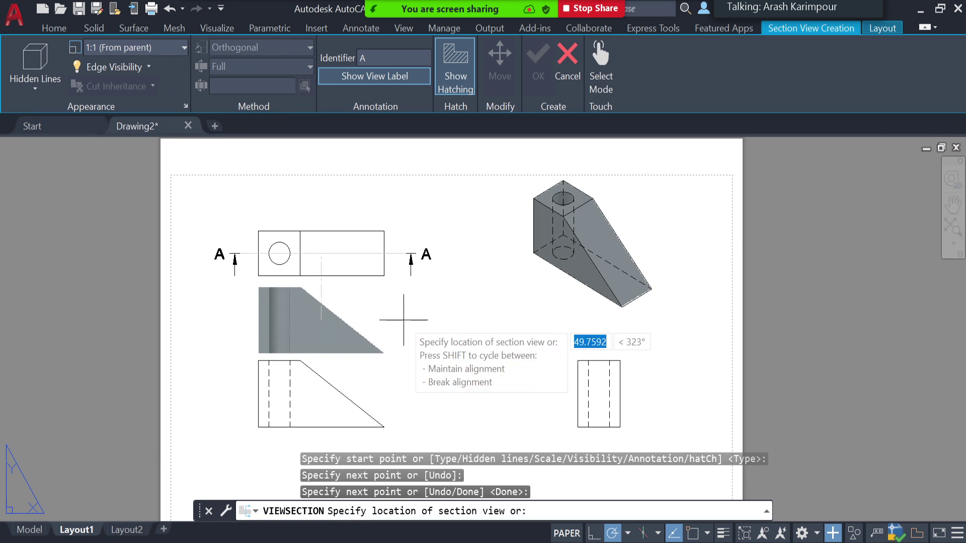
{"action": "left_click", "coordinate": [403, 320]}
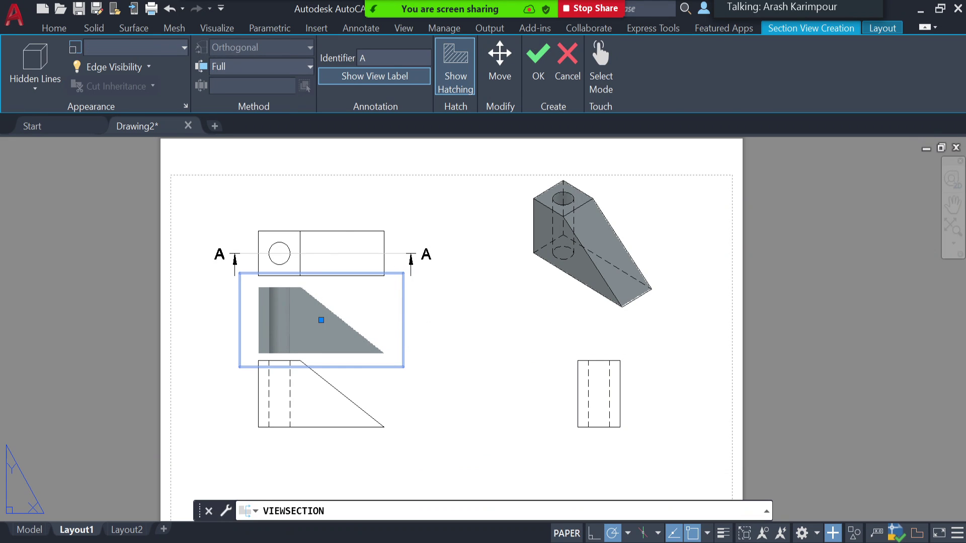
{"action": "key", "text": "Return"}
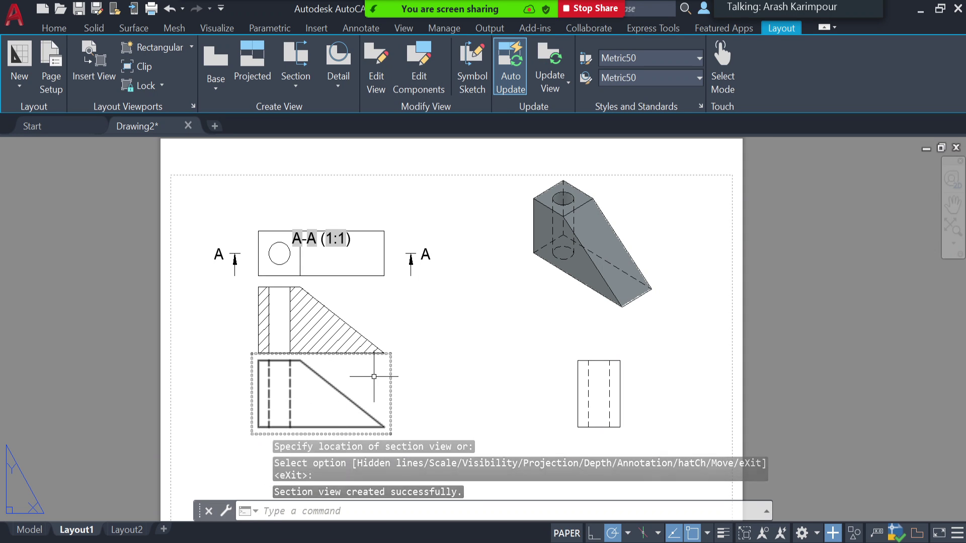
Step: Delete the original front view and move the hatched section view straight down about 34 units into its place
{"action": "left_click", "coordinate": [350, 398]}
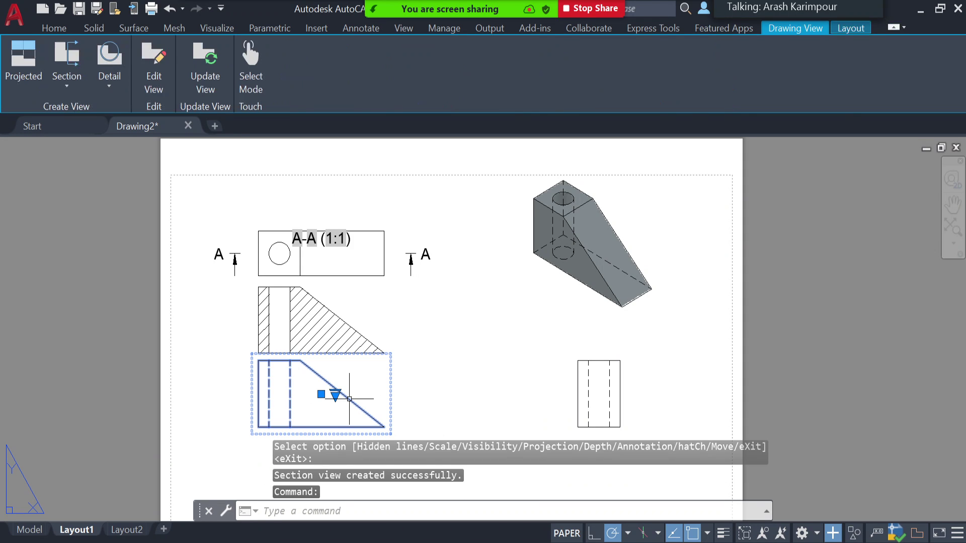
{"action": "key", "text": "Delete"}
{"action": "left_click", "coordinate": [326, 319]}
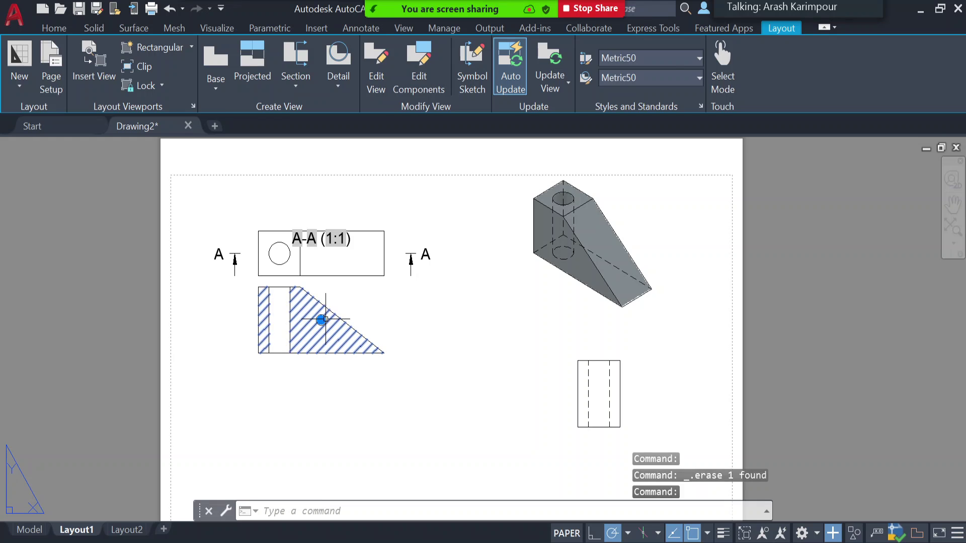
{"action": "key", "text": "Escape"}
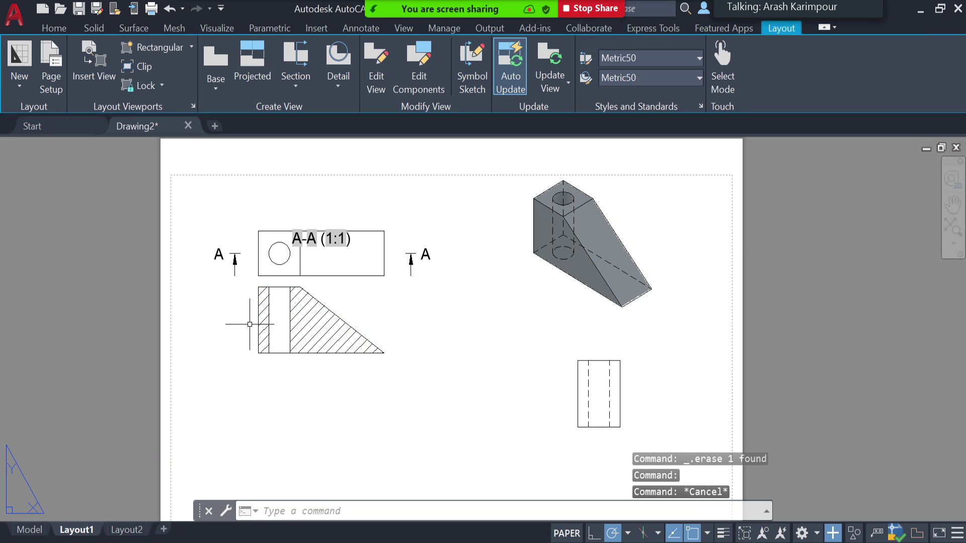
{"action": "left_click", "coordinate": [252, 324]}
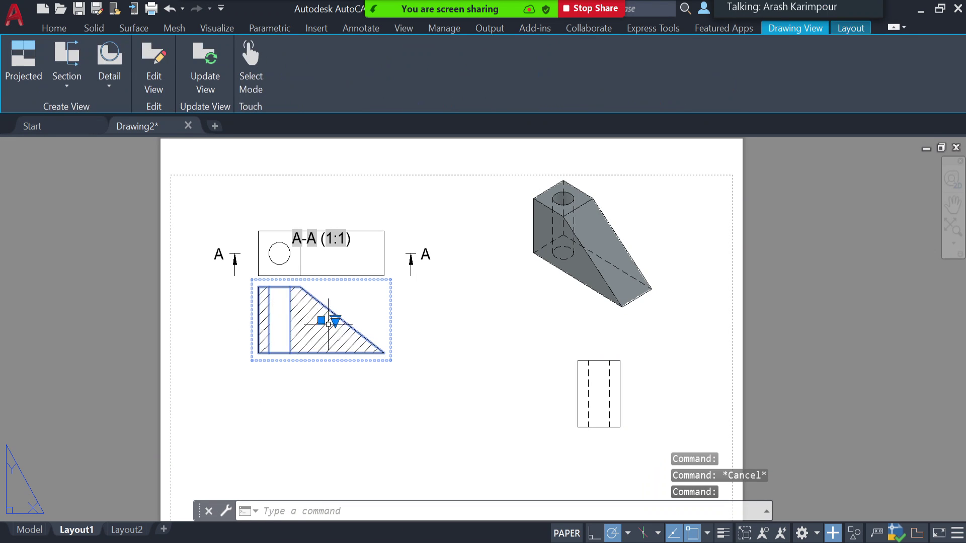
{"action": "left_click", "coordinate": [321, 320]}
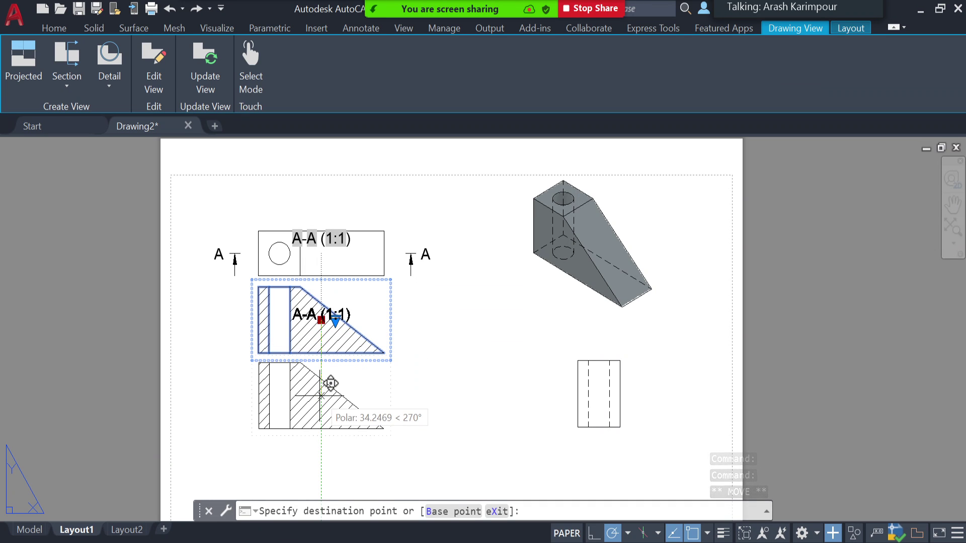
{"action": "left_click", "coordinate": [321, 396]}
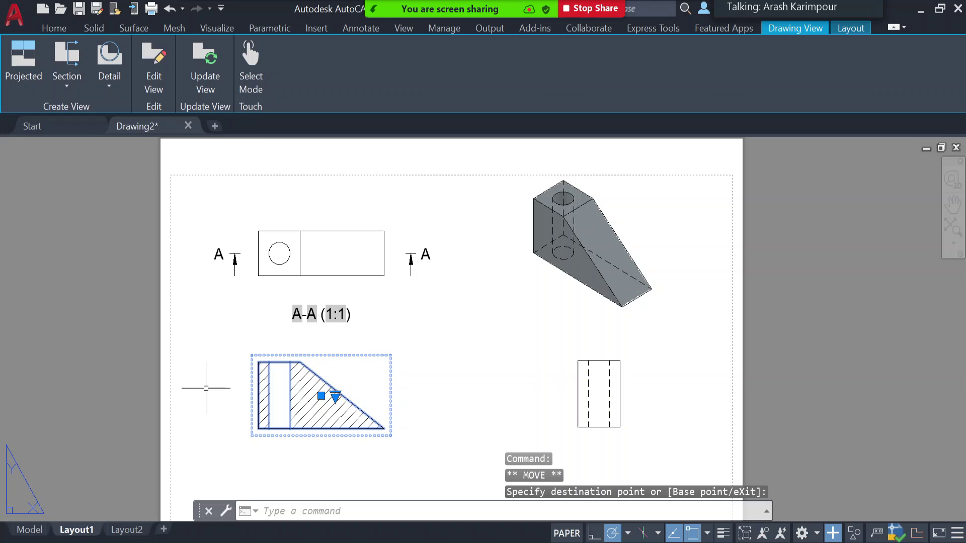
{"action": "key", "text": "Escape"}
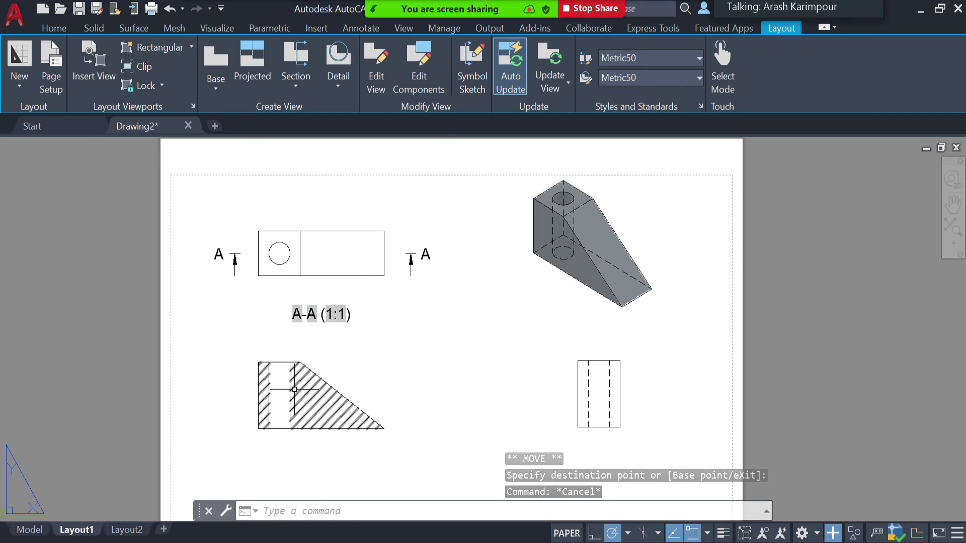
Step: Move the A-A (1:1) label to just below the hatched section view
{"action": "left_click", "coordinate": [350, 315]}
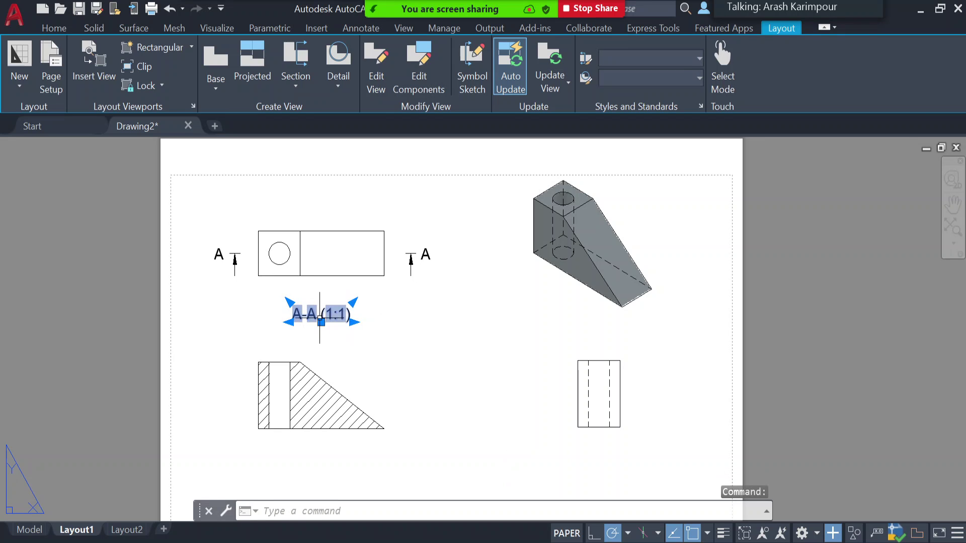
{"action": "left_click", "coordinate": [321, 322]}
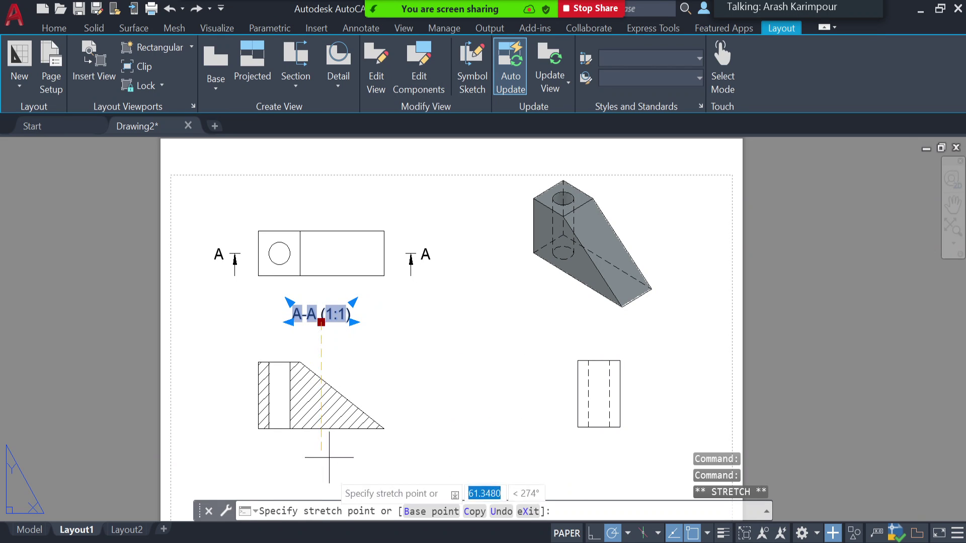
{"action": "left_click", "coordinate": [310, 464]}
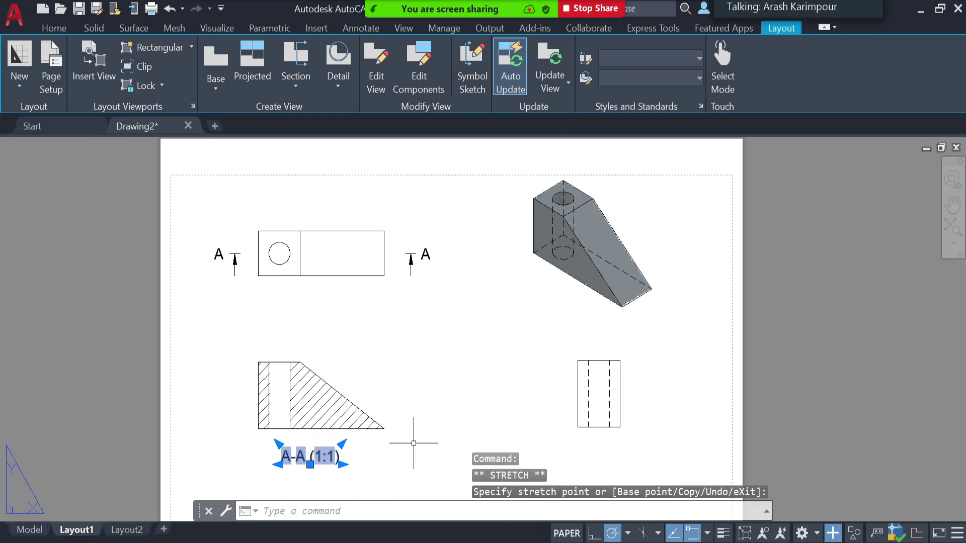
Step: Try deleting the section view's A-A label, and undo the deletion
{"action": "key", "text": "Delete"}
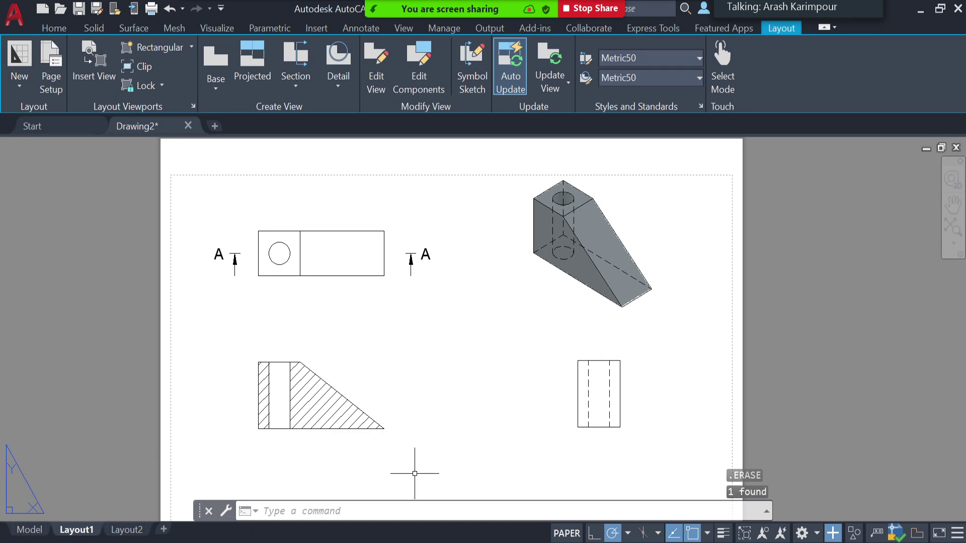
{"action": "key", "text": "ctrl+z"}
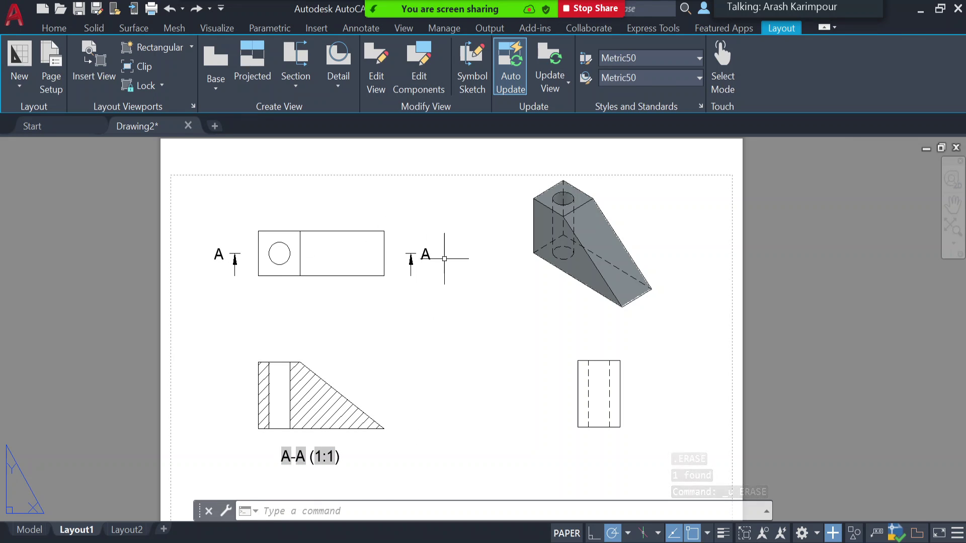
{"action": "left_click", "coordinate": [322, 240]}
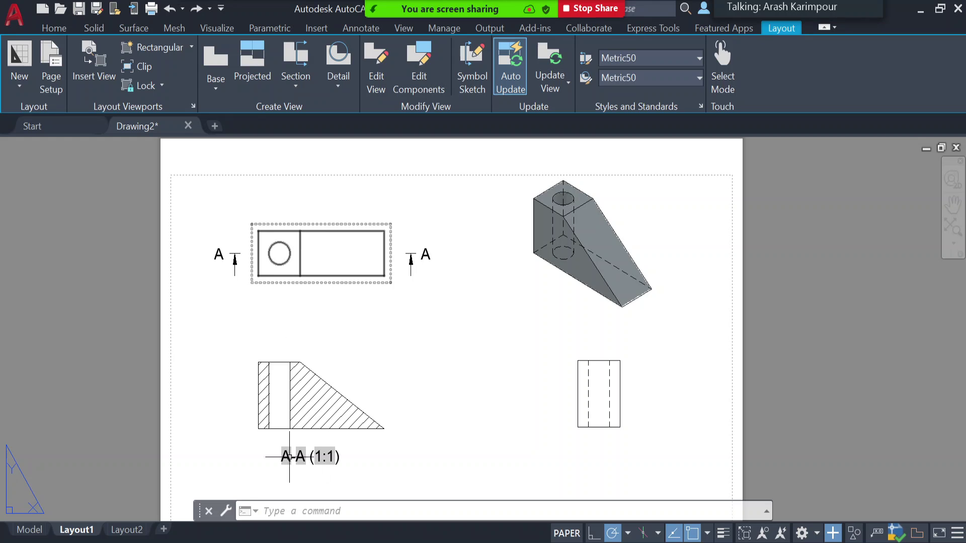
{"action": "key", "text": "Escape"}
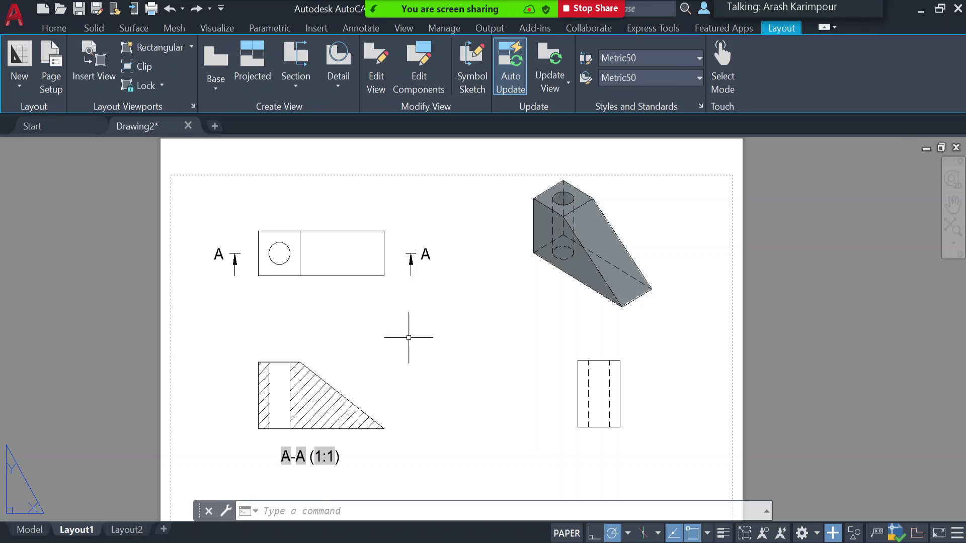
Step: Create a circular 2:1 detail view B centred on the section view's upper-left corner, placed below and left of the section
{"action": "left_click", "coordinate": [338, 89]}
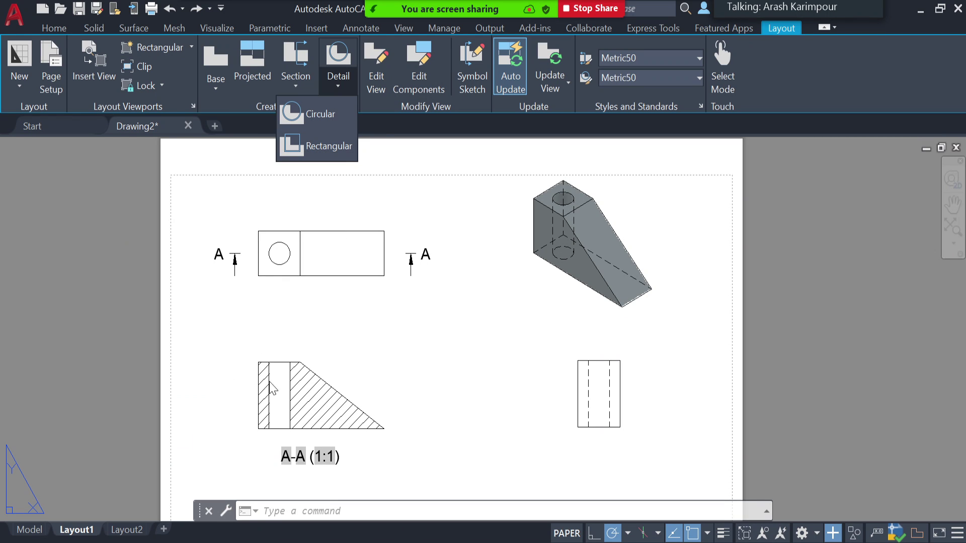
{"action": "left_click", "coordinate": [317, 117]}
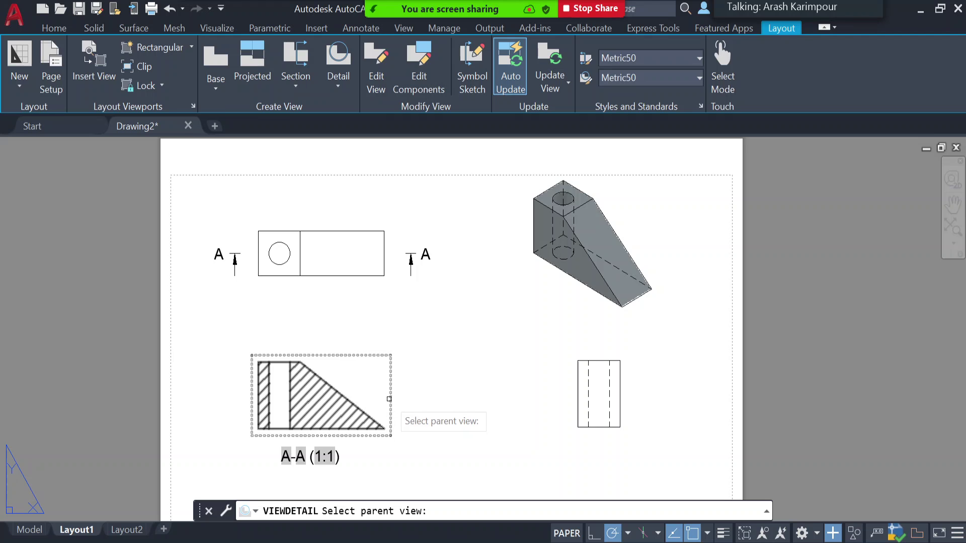
{"action": "left_click", "coordinate": [391, 399]}
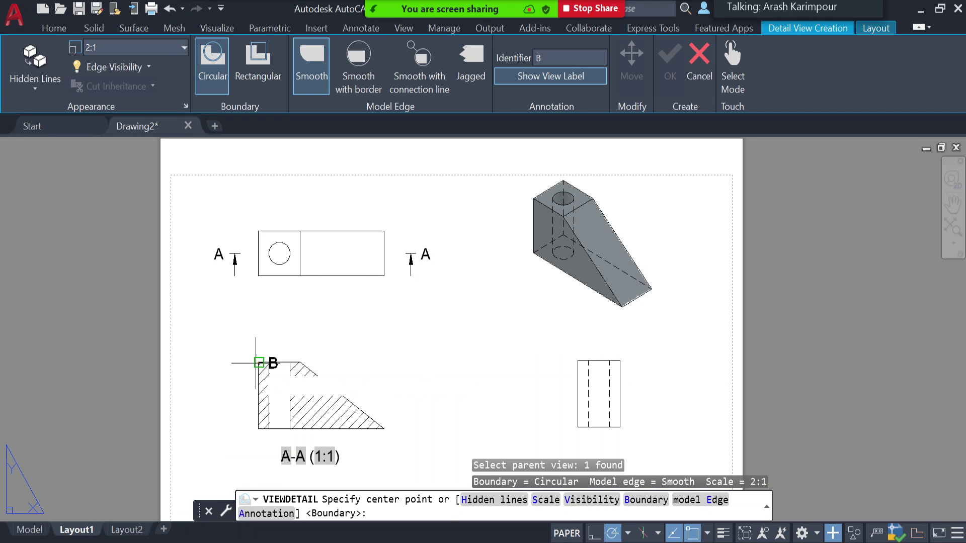
{"action": "left_click", "coordinate": [259, 362]}
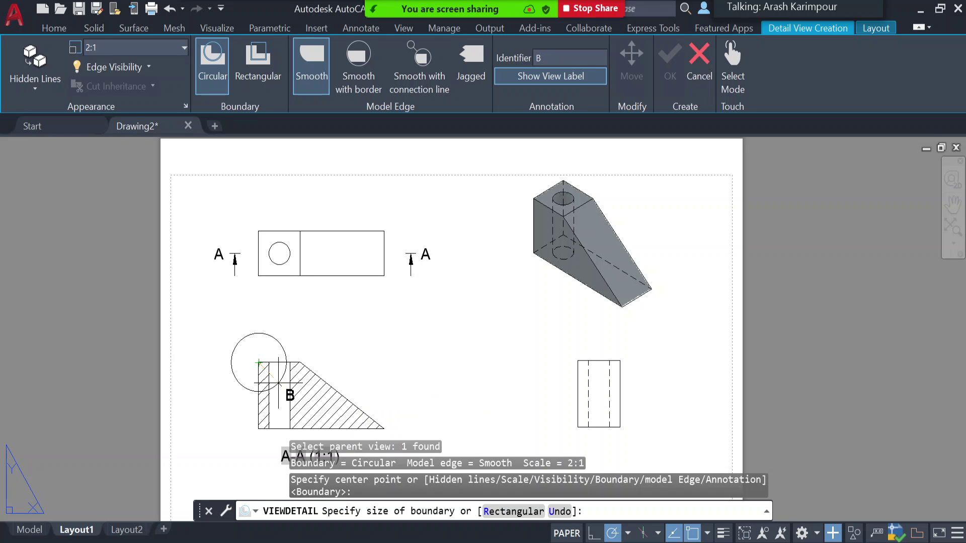
{"action": "left_click", "coordinate": [279, 383]}
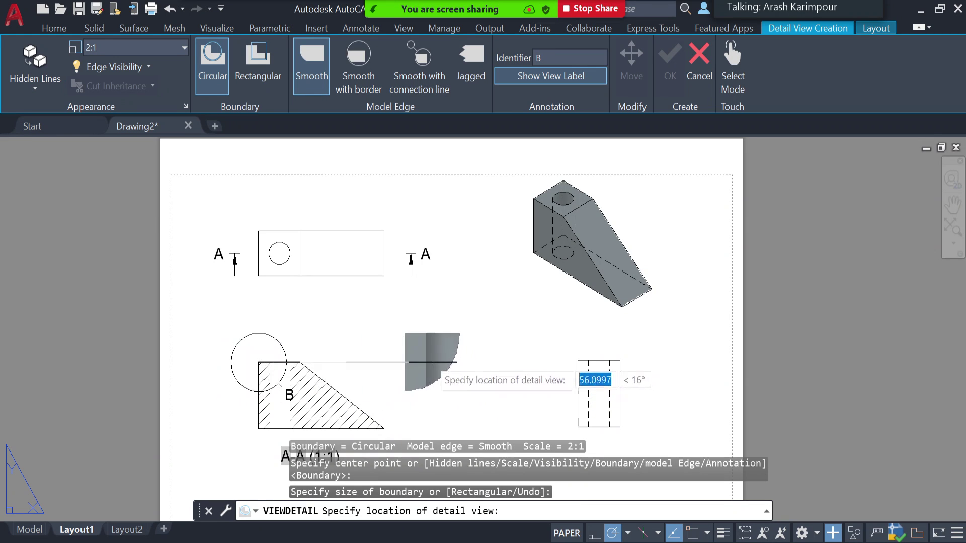
{"action": "scroll", "coordinate": [439, 376], "scroll_direction": "down", "scroll_amount": 2}
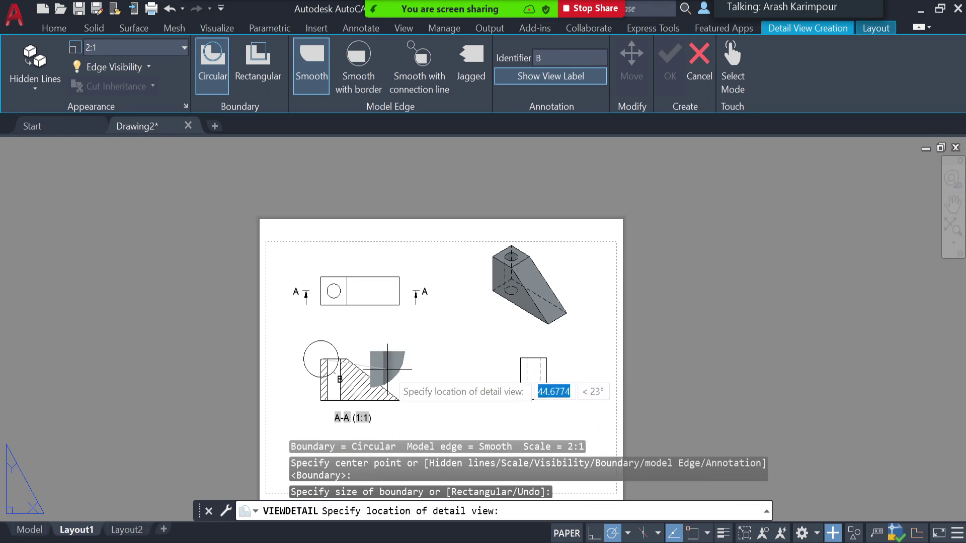
{"action": "left_click", "coordinate": [305, 446]}
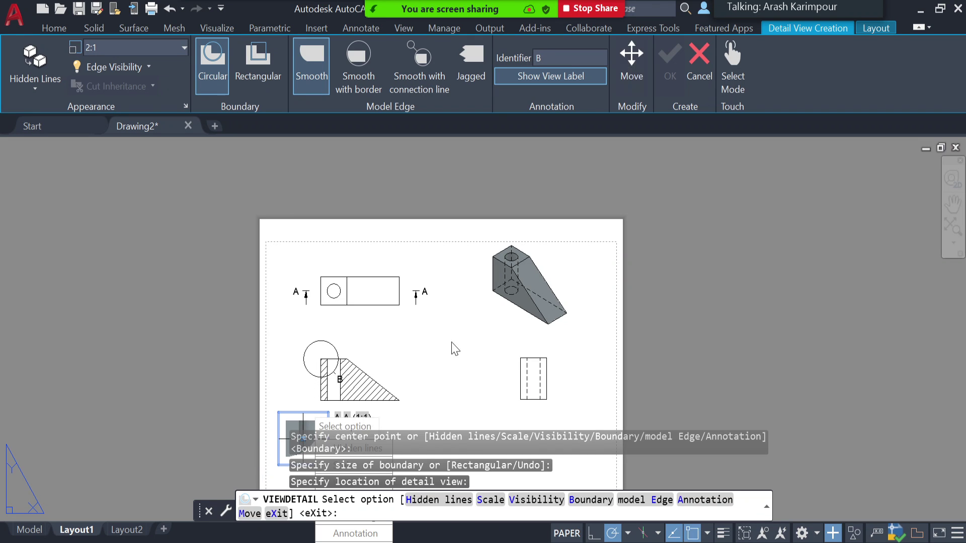
{"action": "key", "text": "Return"}
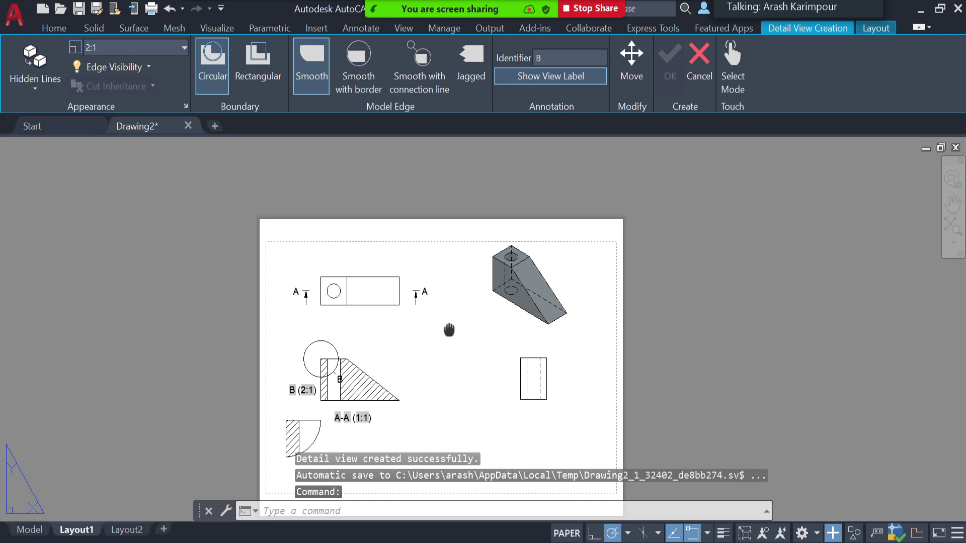
Step: Move the B (2:1) label from above the detail view to just below it
{"action": "middle_click_drag", "start_coordinate": [449, 330], "coordinate": [461, 255]}
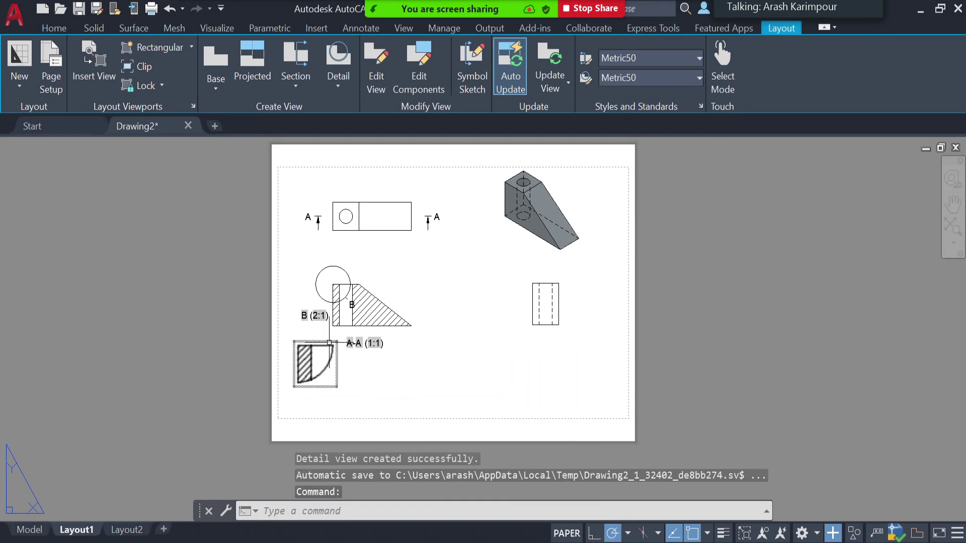
{"action": "left_click", "coordinate": [315, 315]}
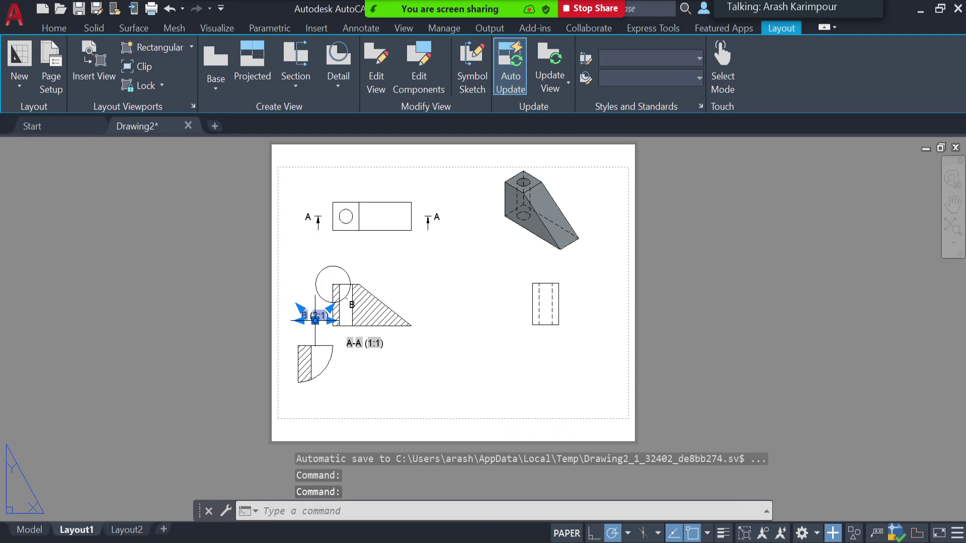
{"action": "left_click", "coordinate": [315, 320]}
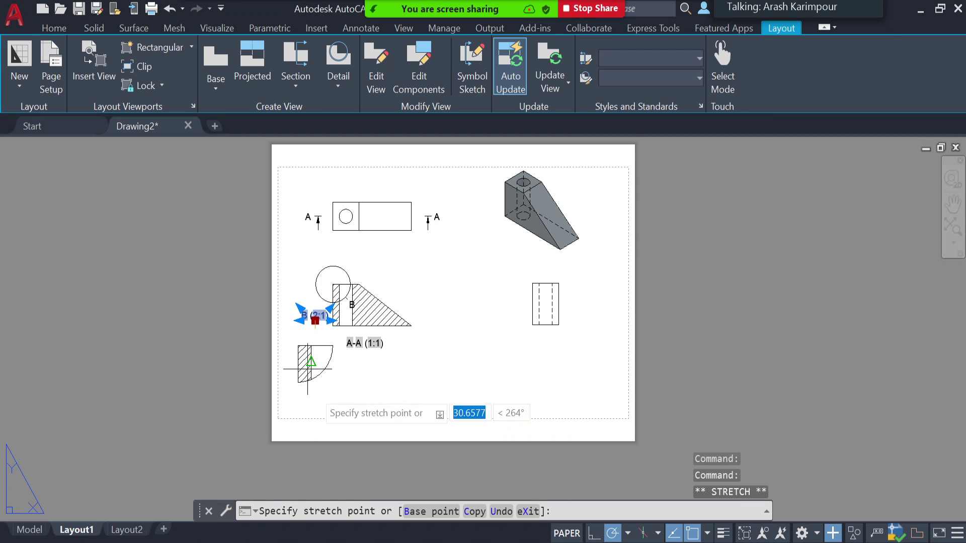
{"action": "left_click", "coordinate": [315, 398]}
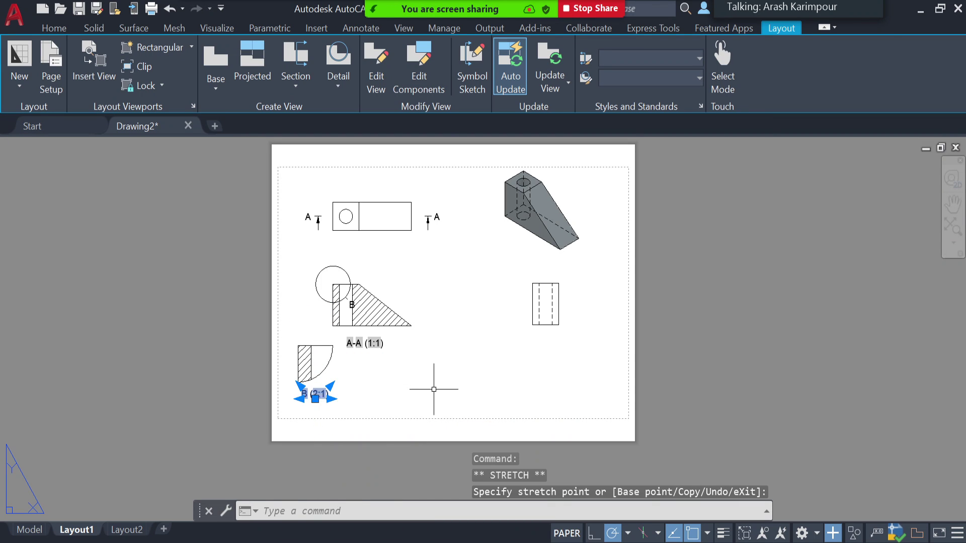
{"action": "key", "text": "Escape"}
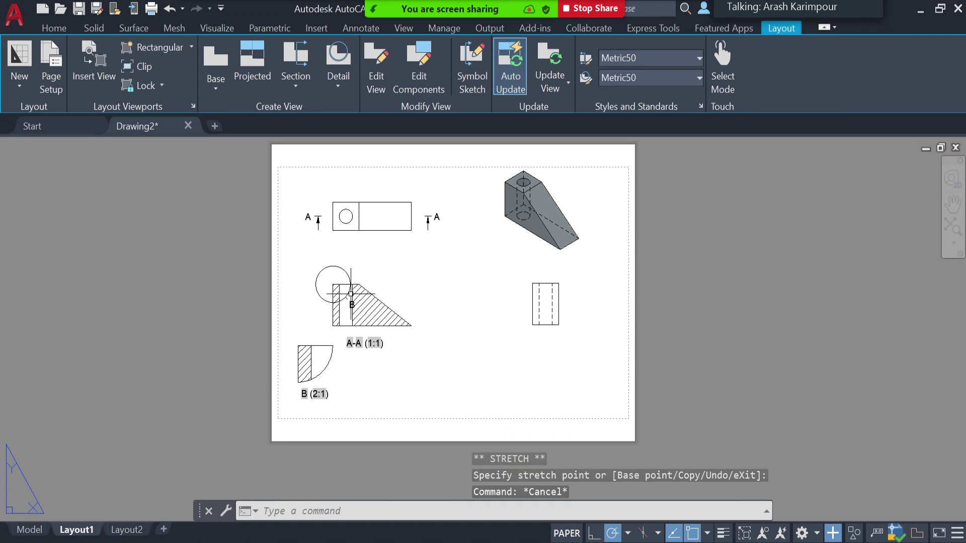
{"action": "scroll", "coordinate": [353, 293], "scroll_direction": "up", "scroll_amount": 2}
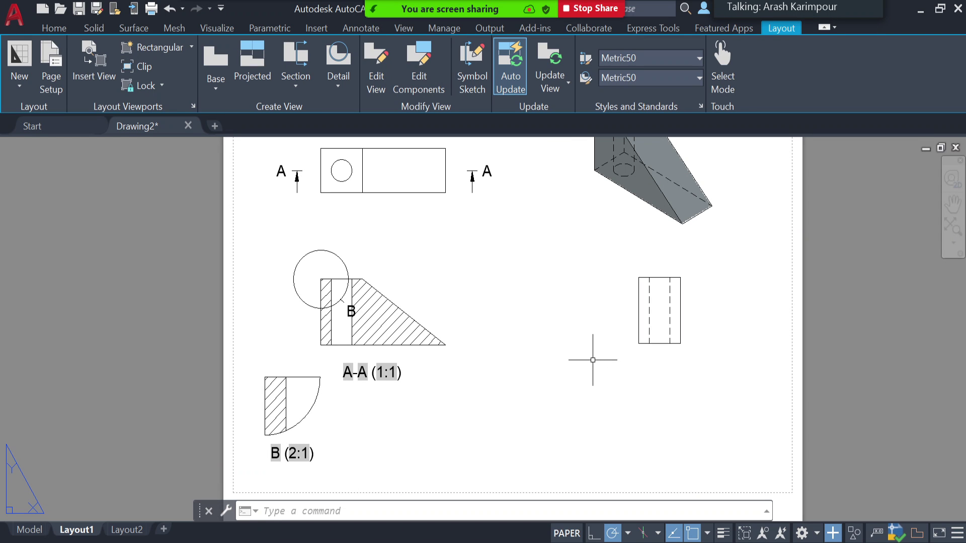
{"action": "scroll", "coordinate": [592, 359], "scroll_direction": "down", "scroll_amount": 2}
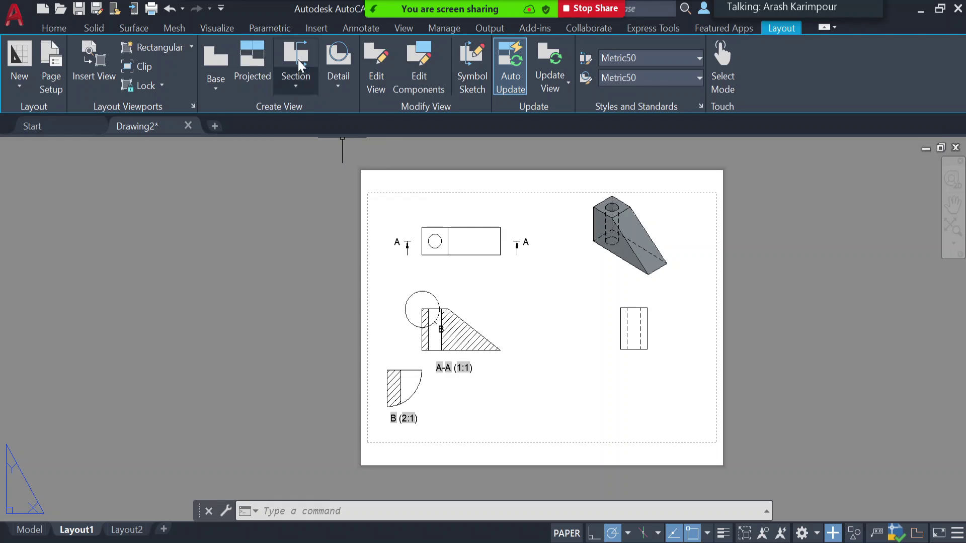
{"action": "left_click", "coordinate": [293, 86]}
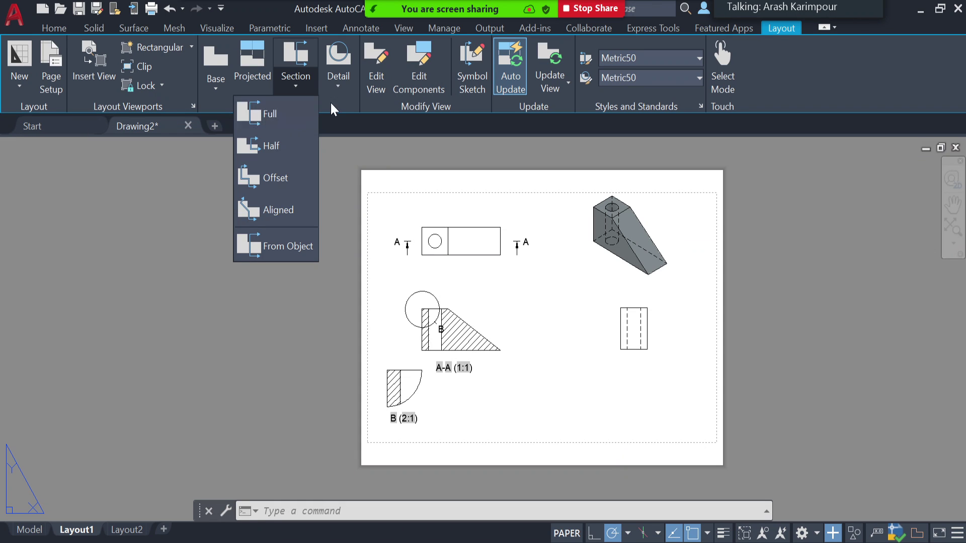
{"action": "left_click", "coordinate": [338, 86]}
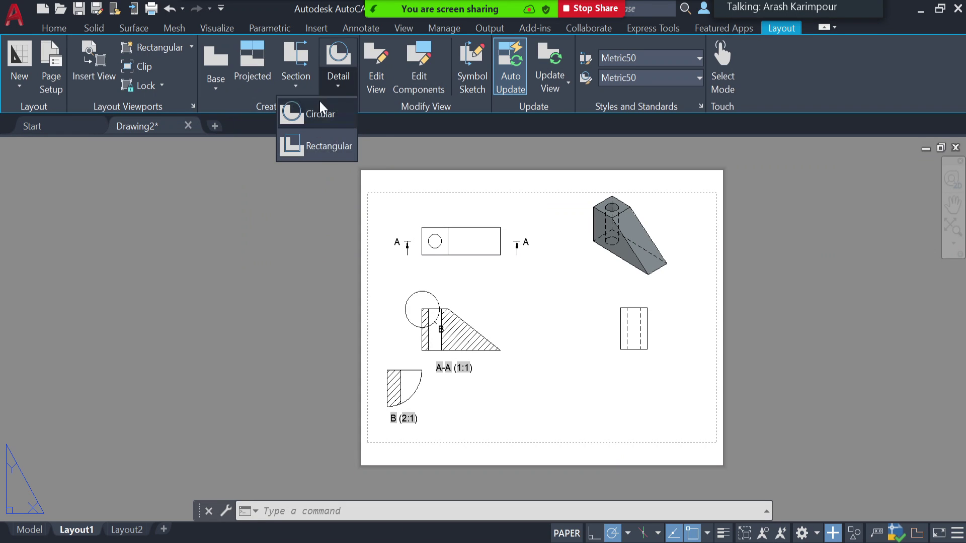
{"action": "left_click", "coordinate": [597, 413]}
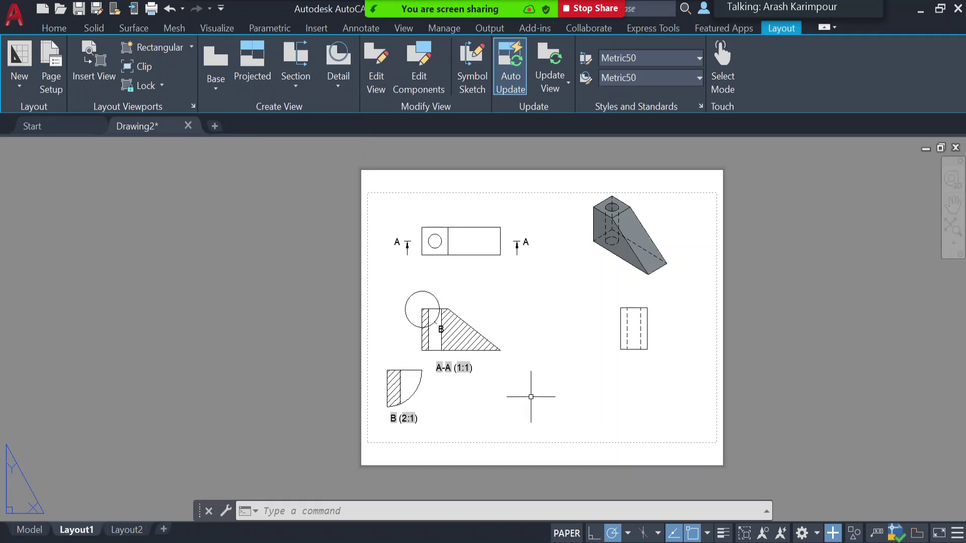